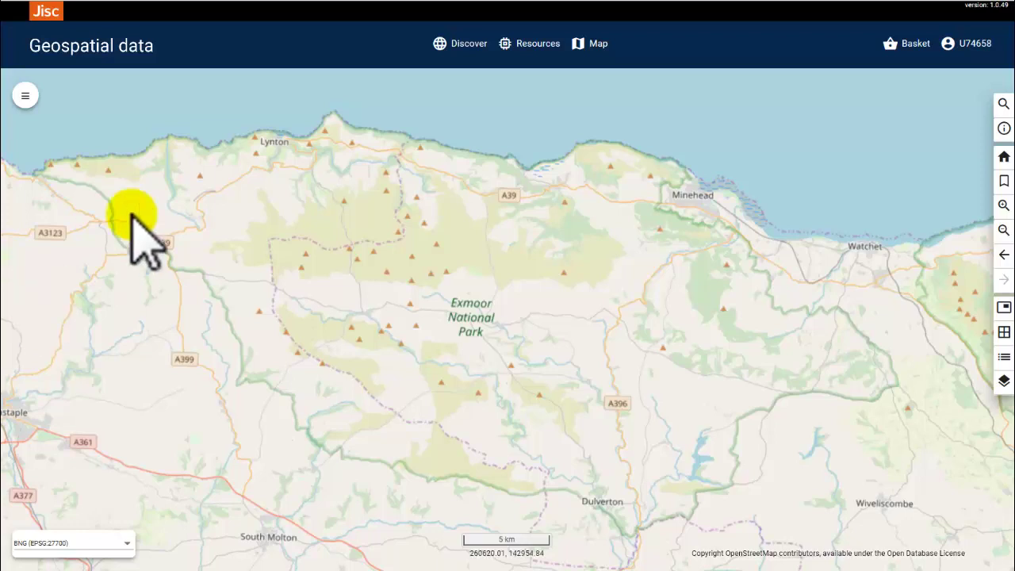
Step: Load the saved Exmoor National Park project and collapse the side panel to widen the map
left_click(26, 95)
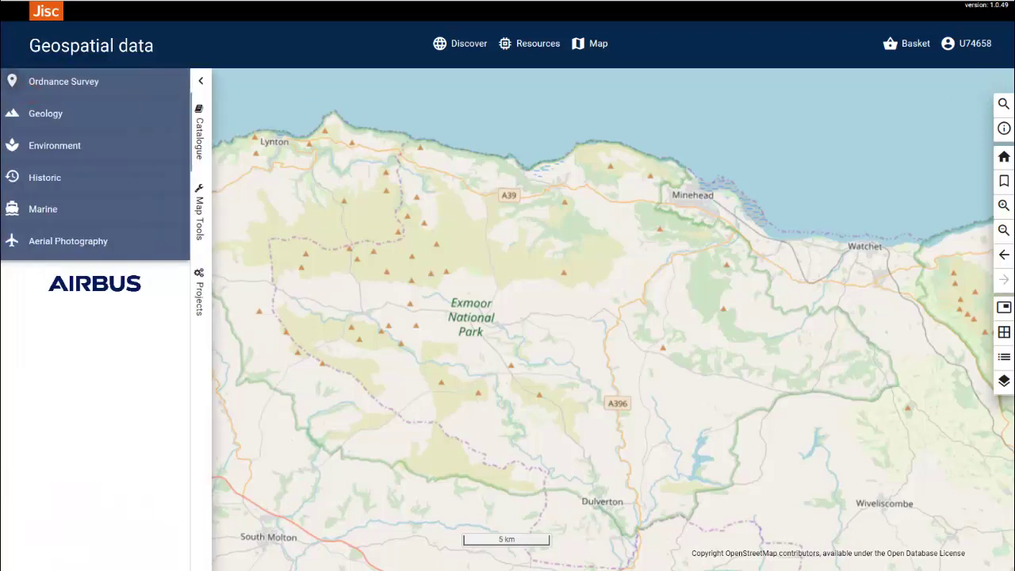
left_click(195, 295)
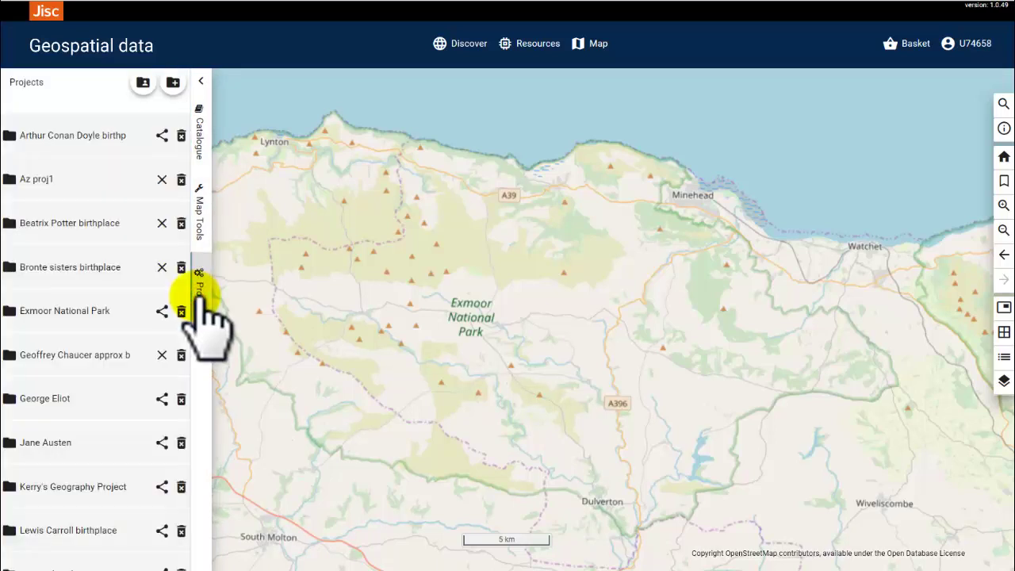
left_click(82, 311)
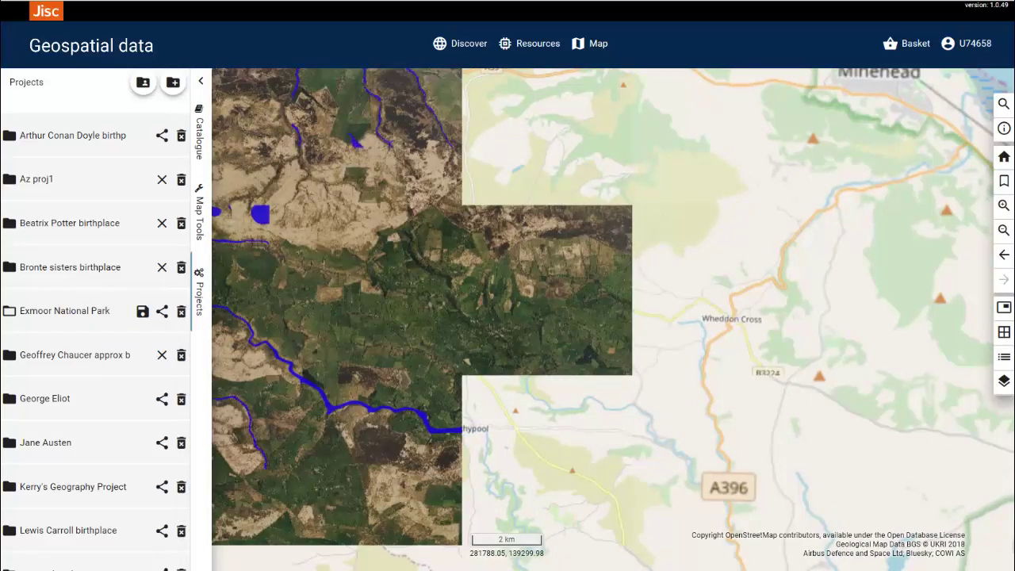
left_click(200, 81)
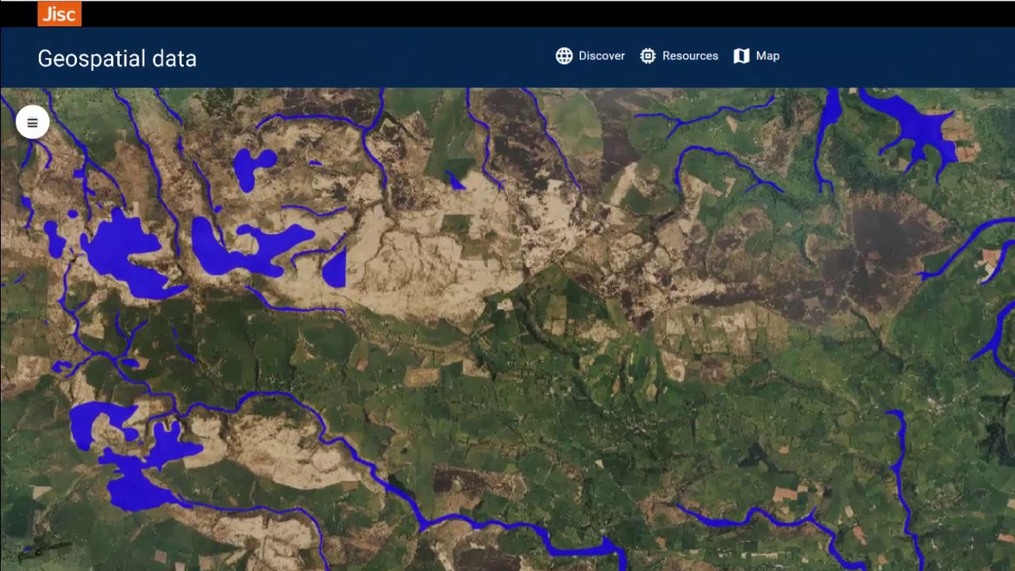
Step: Use the Rectangle Order Area tool to draw a rectangle over Exmoor's flood zones after panning to frame them
left_click(32, 122)
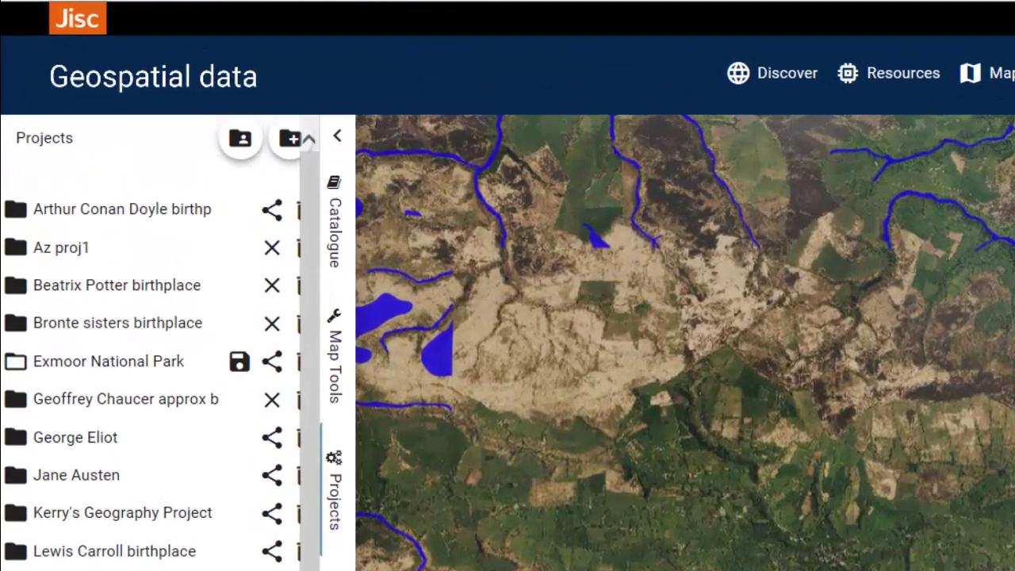
left_click(343, 339)
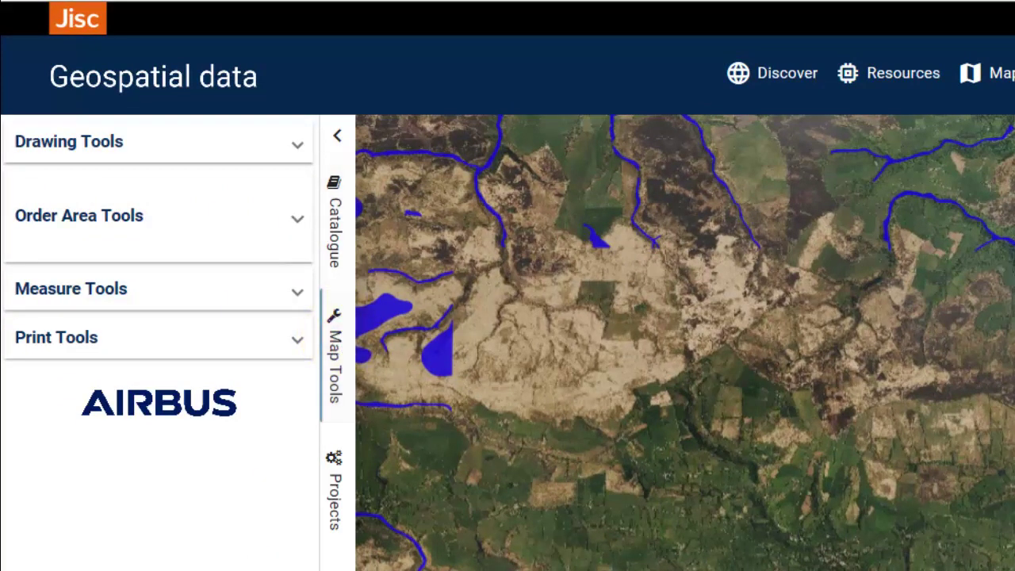
left_click(300, 222)
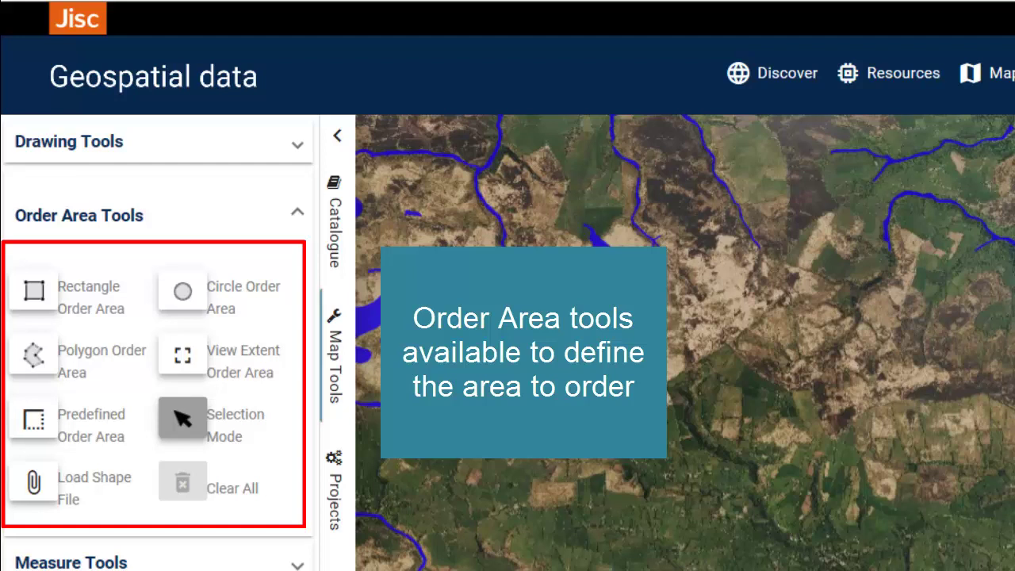
left_click(35, 291)
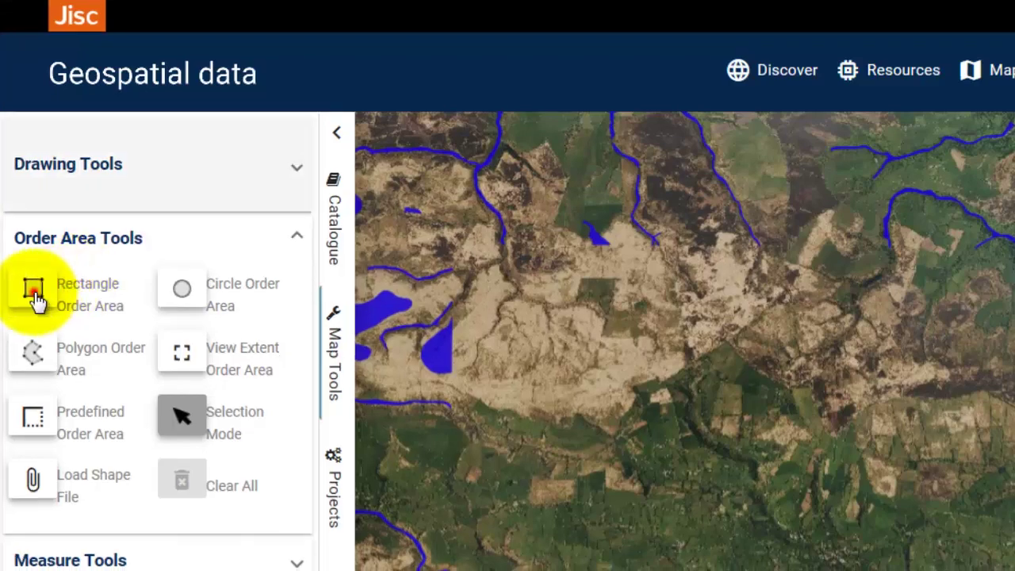
left_click(346, 142)
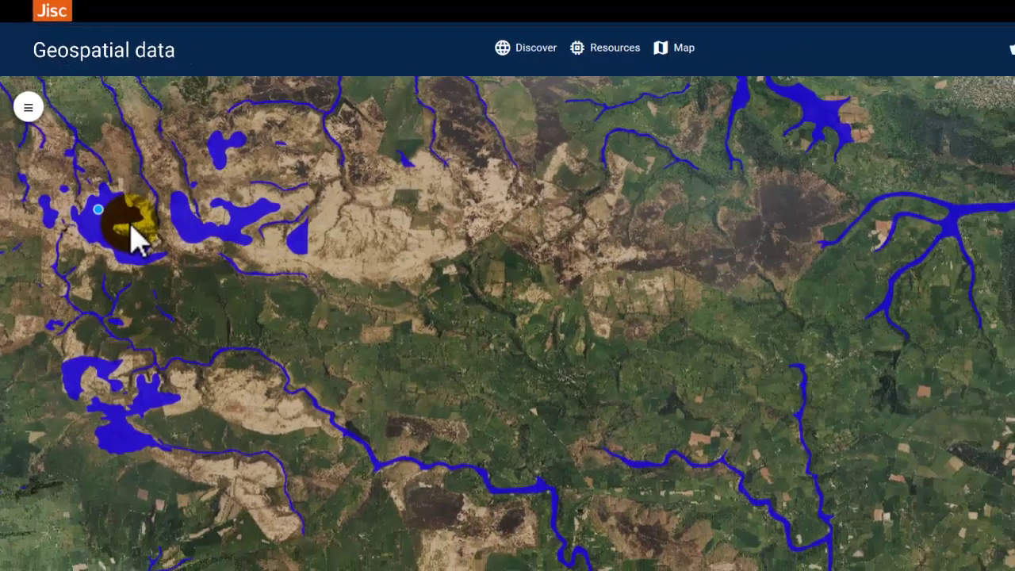
left_click_drag(135, 238, 333, 273)
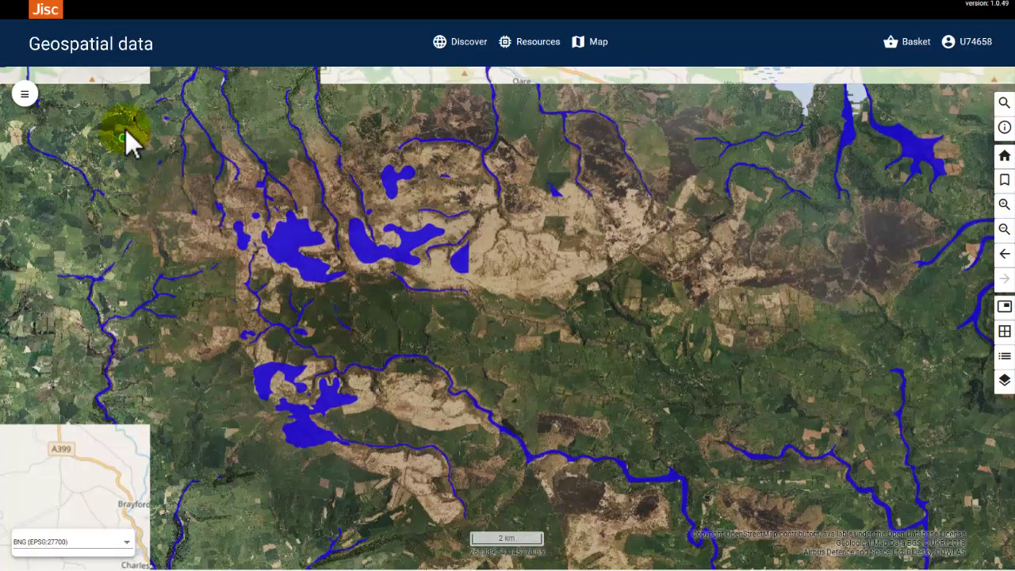
left_click_drag(125, 129, 983, 521)
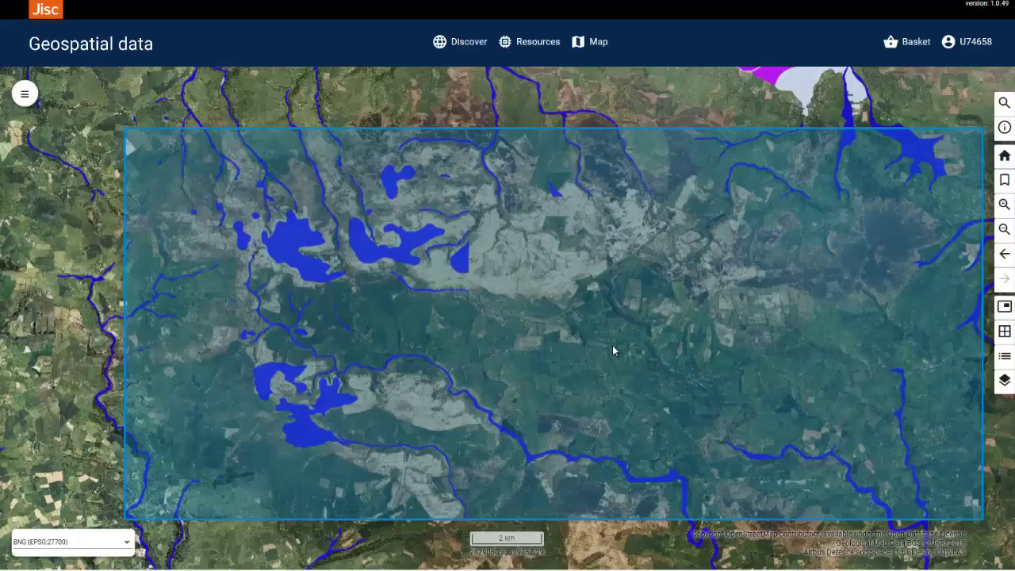
left_click(612, 349)
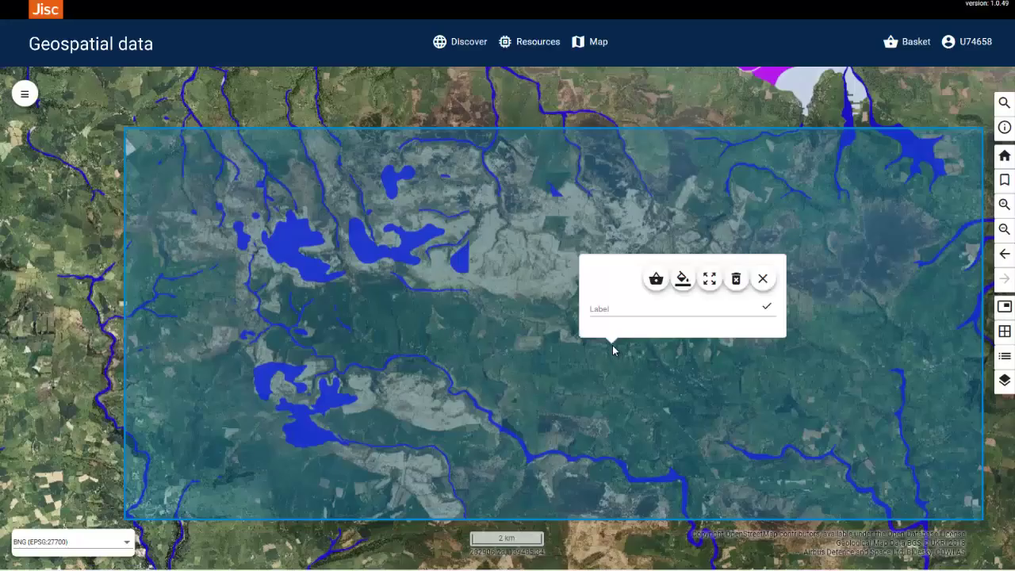
left_click(657, 284)
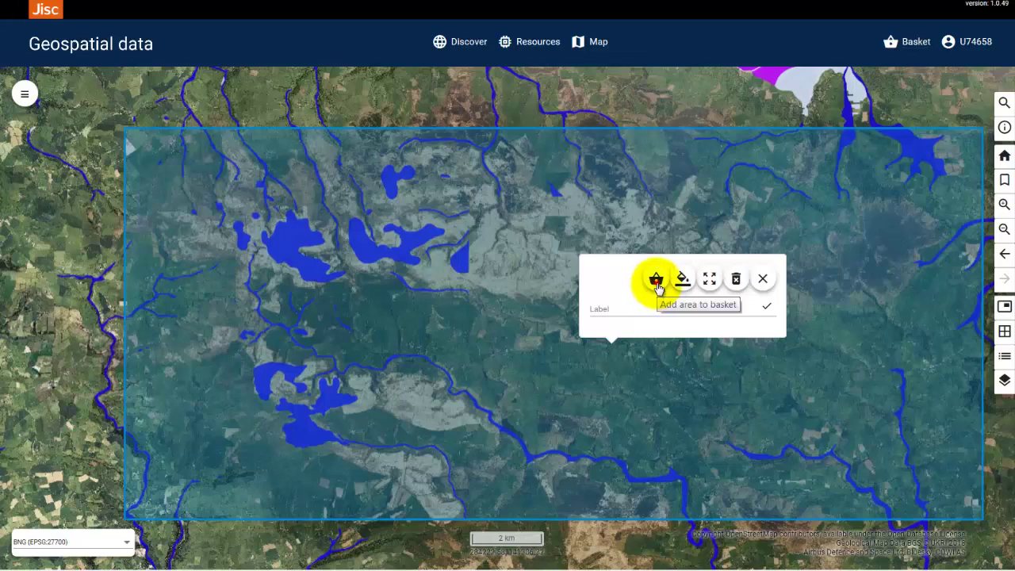
left_click(657, 284)
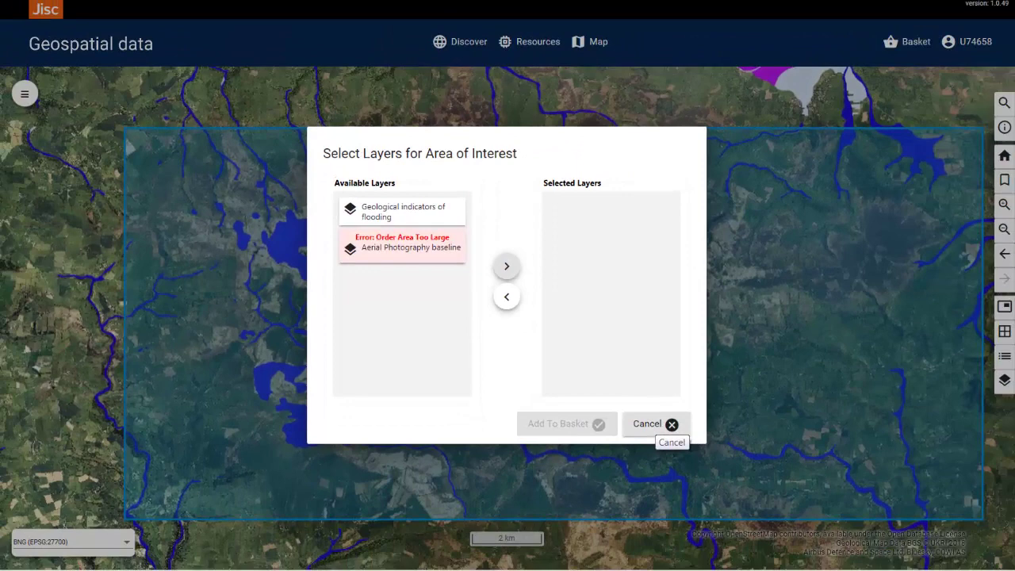
left_click(651, 425)
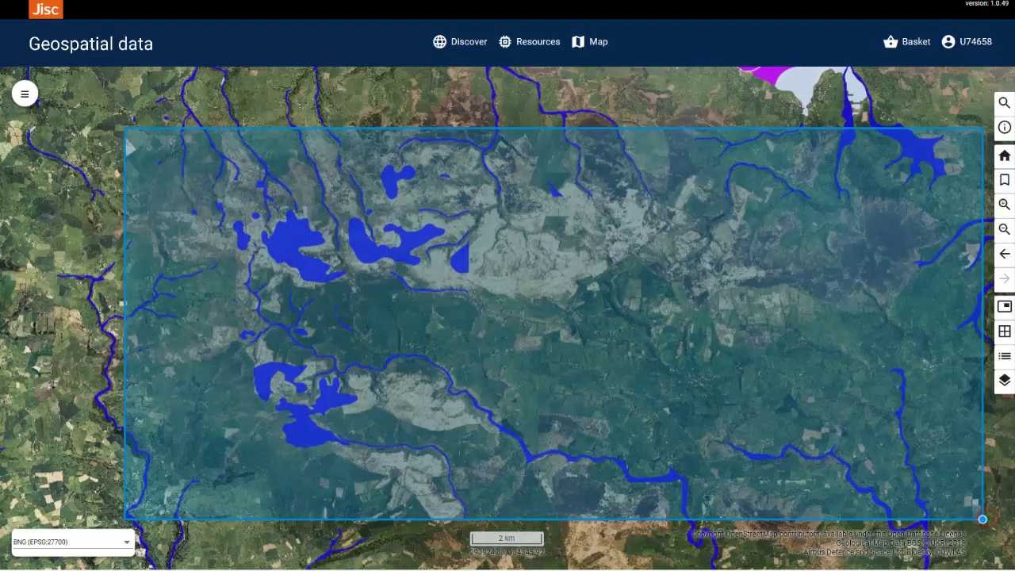
Step: Pull the area's right-hand corners inward, delete the reshaped order area, and reopen the tools panel
mouse_move(981, 518)
left_mouse_down()
mouse_move(882, 462)
mouse_move(801, 433)
left_mouse_up()
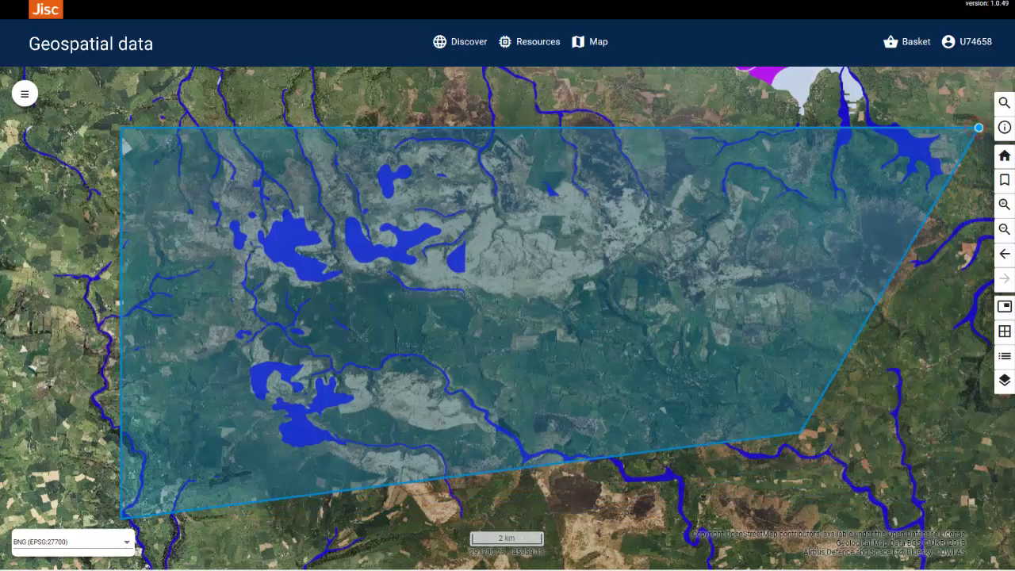
mouse_move(968, 127)
left_mouse_down()
mouse_move(861, 166)
mouse_move(699, 200)
left_mouse_up()
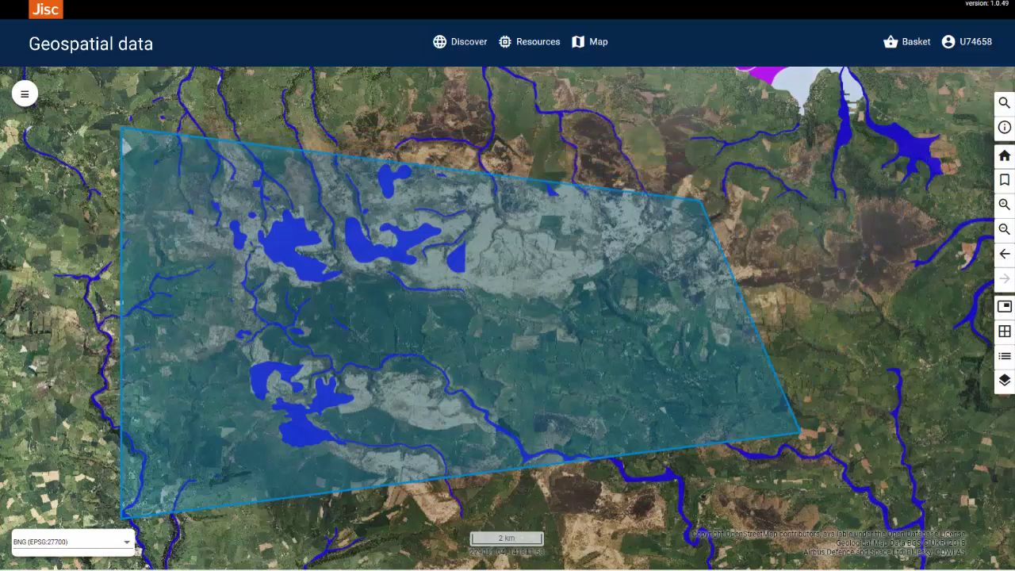
left_click(463, 271)
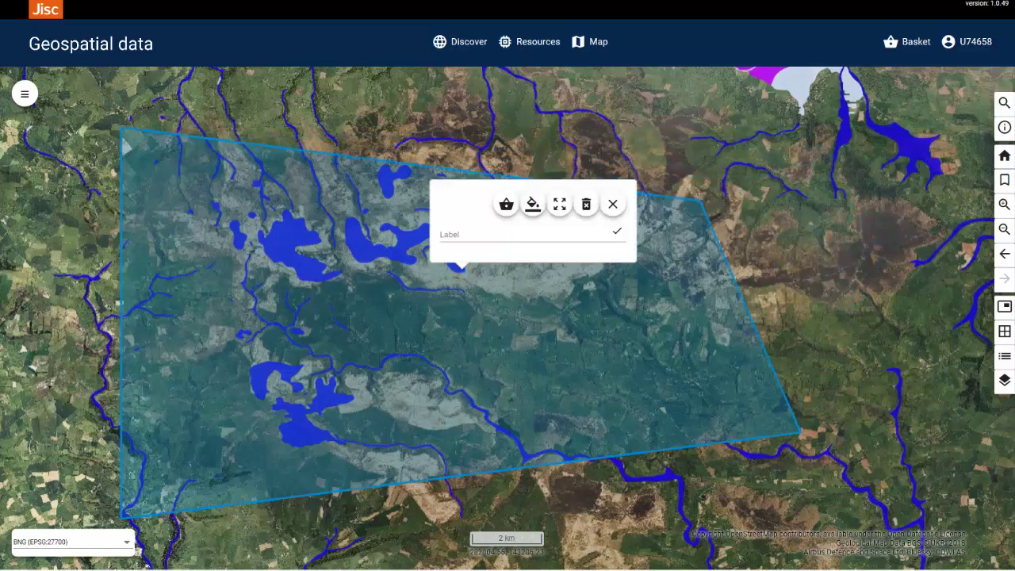
left_click(586, 204)
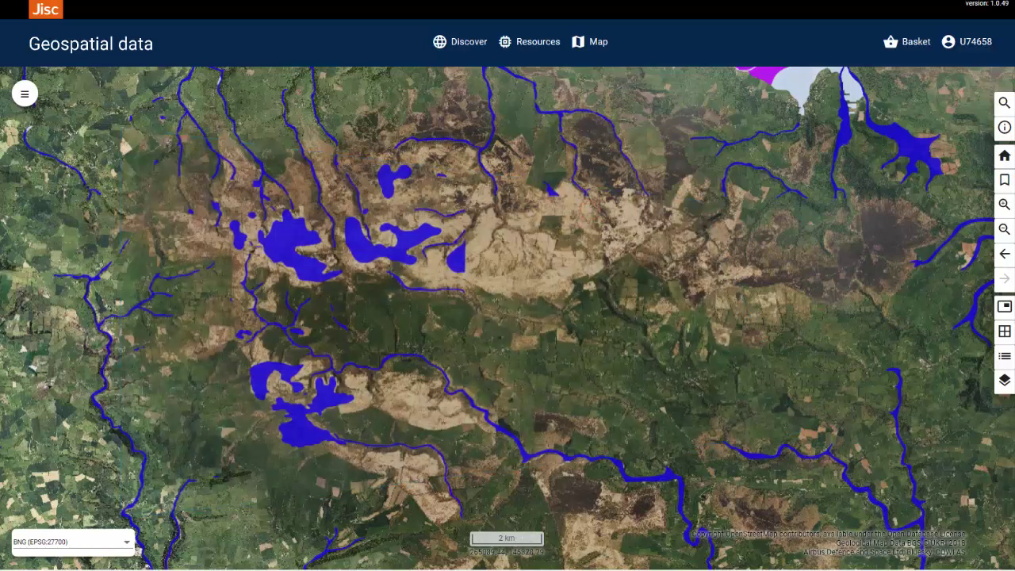
left_click(22, 94)
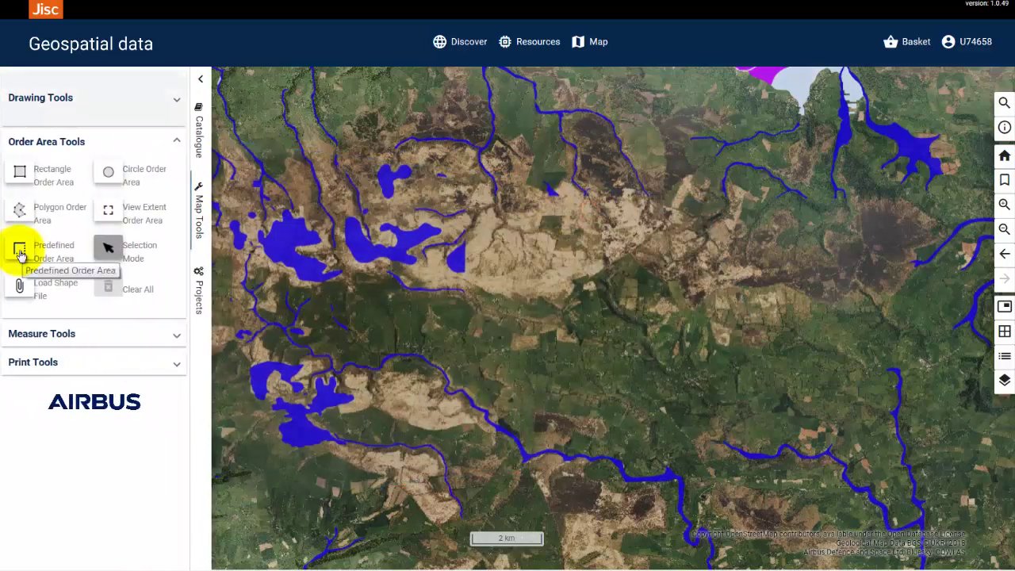
Step: Place a predefined 100 km² square order area on the map
left_click(20, 251)
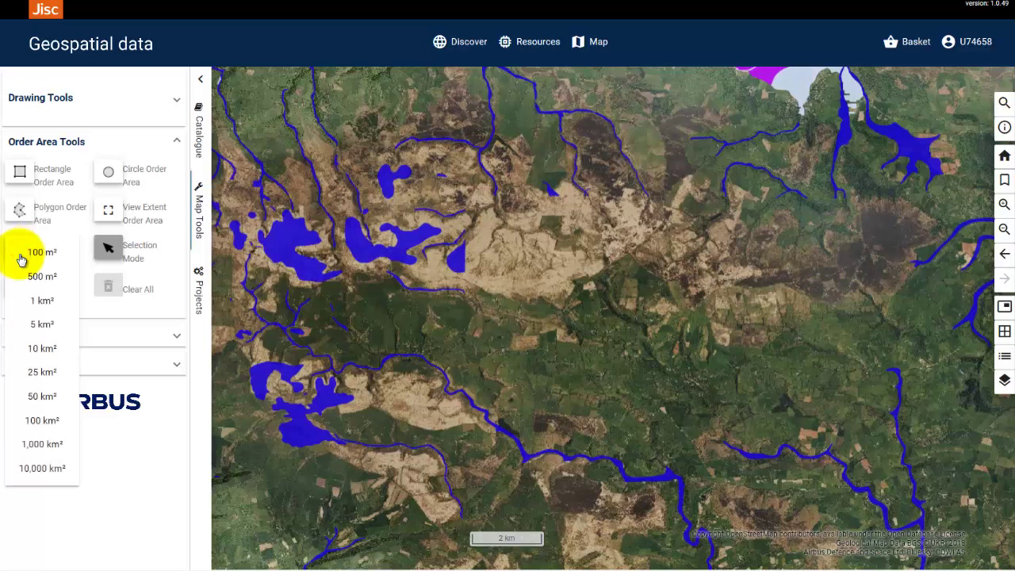
left_click(57, 419)
left_click(199, 79)
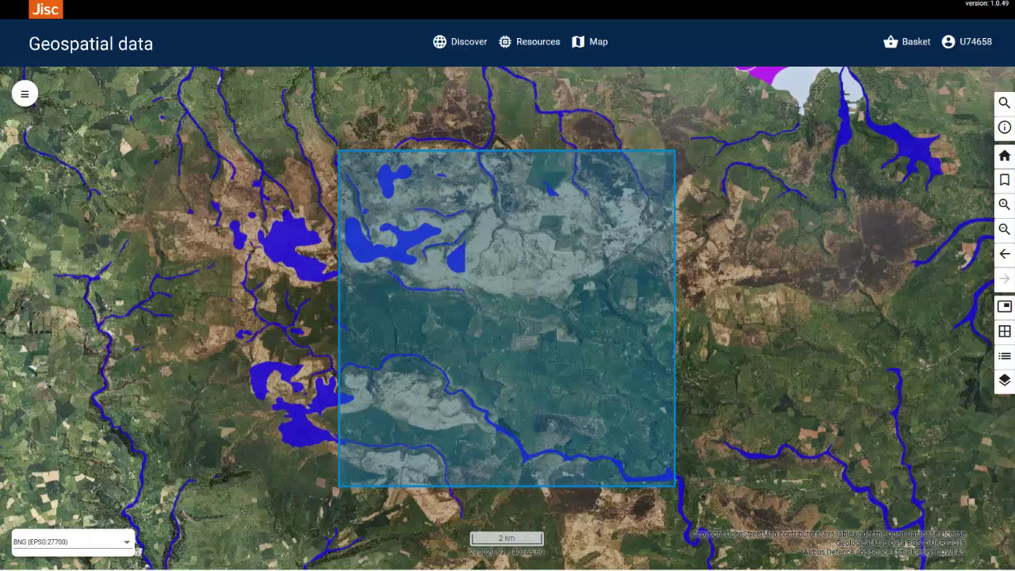
Step: Move the 100 km² square up and left over the flooding patches and open its layer selection
left_click(512, 304)
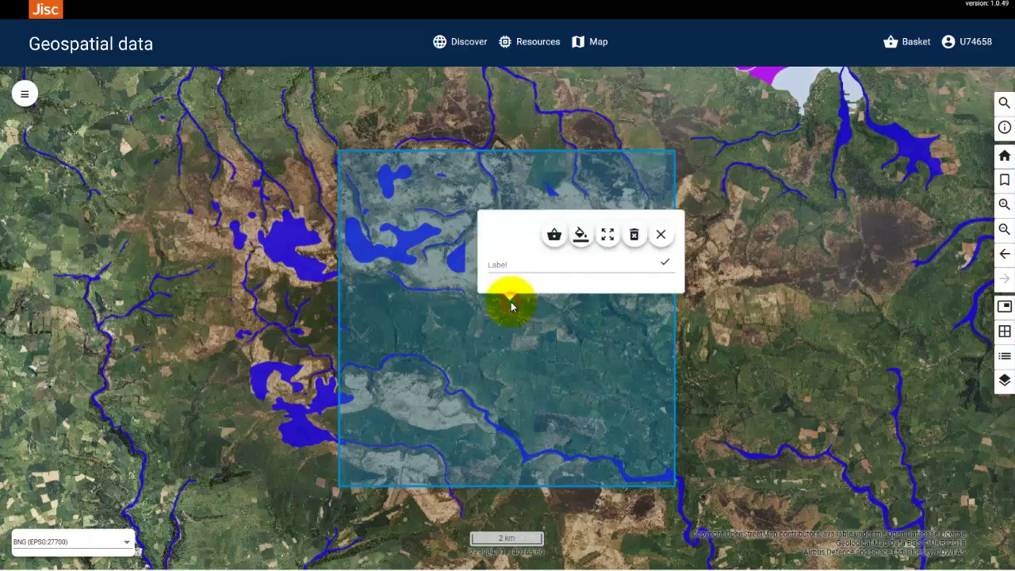
left_click(511, 304)
mouse_move(511, 303)
left_mouse_down()
mouse_move(336, 291)
mouse_move(345, 294)
left_mouse_up()
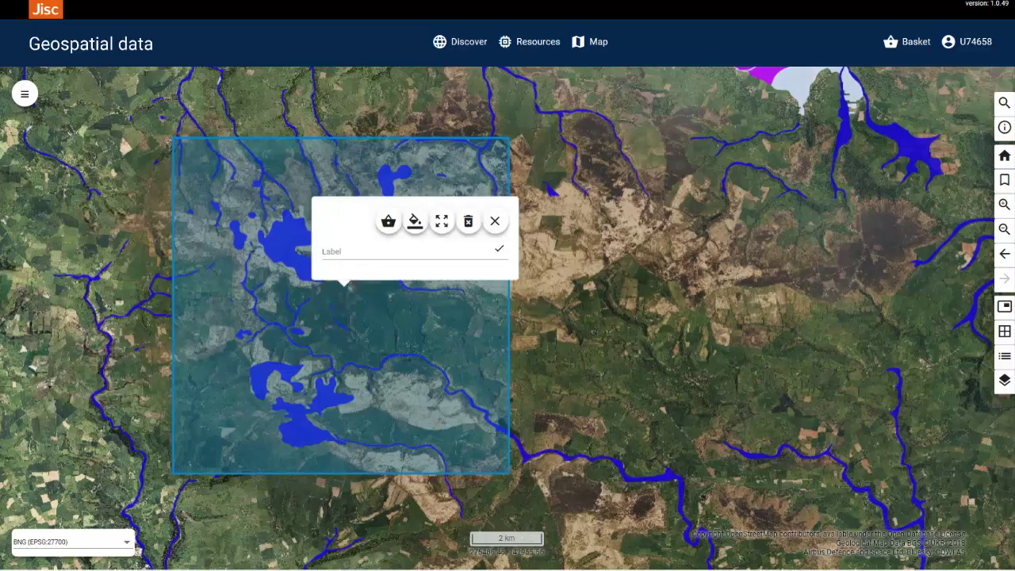
left_click(389, 222)
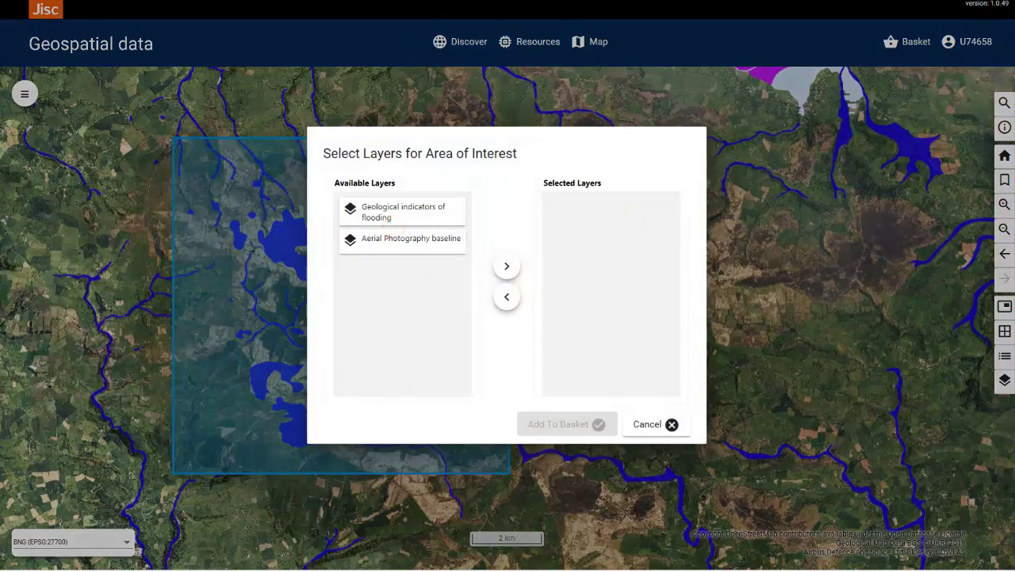
Step: Move Geological indicators of flooding and Aerial Photography baseline into Selected Layers and add them to the basket
left_click(510, 267)
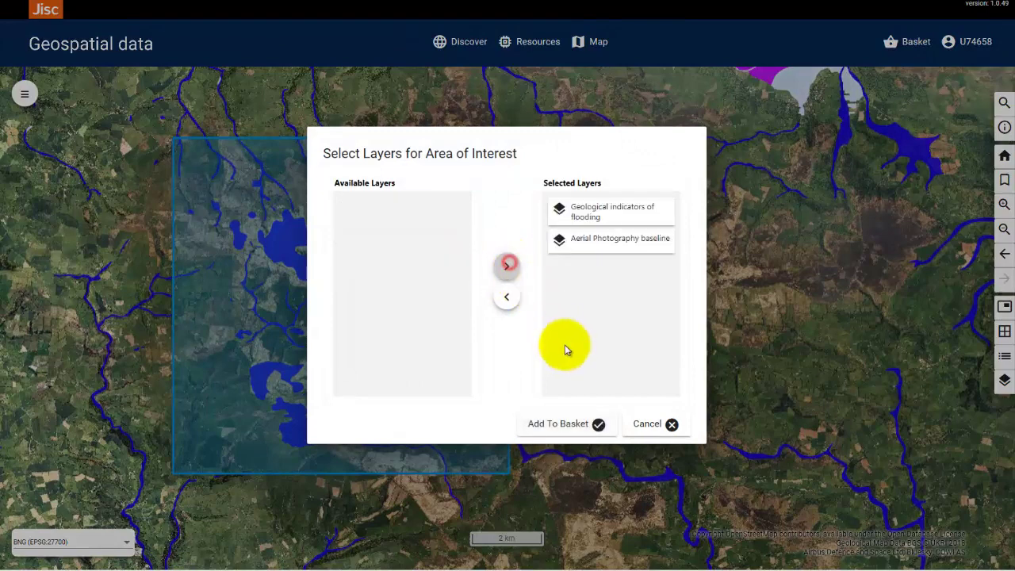
left_click(554, 427)
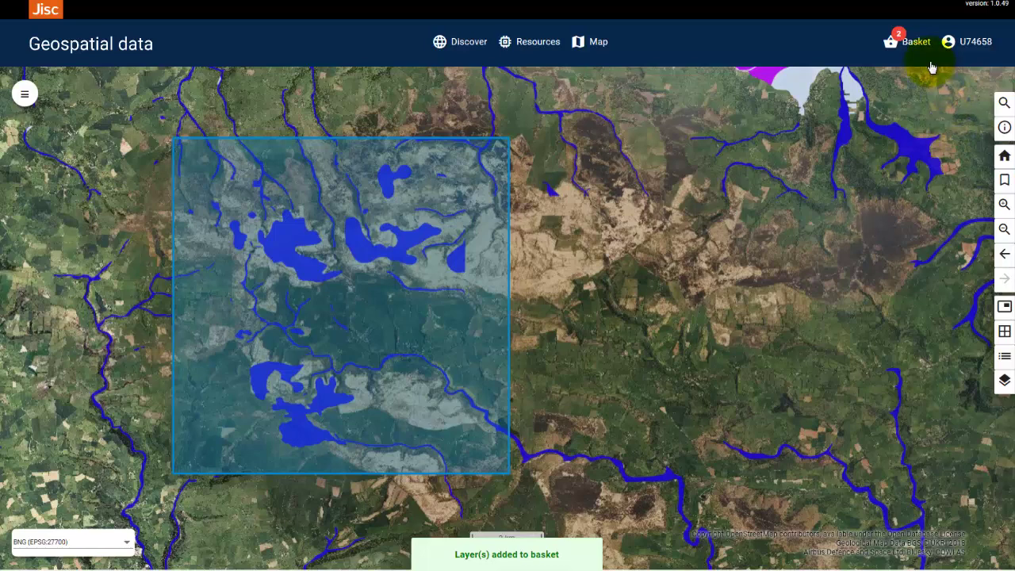
Step: In the basket, keep ESRI Shapefile for the flooding layer and JPEG for aerial photography, then submit
left_click(912, 43)
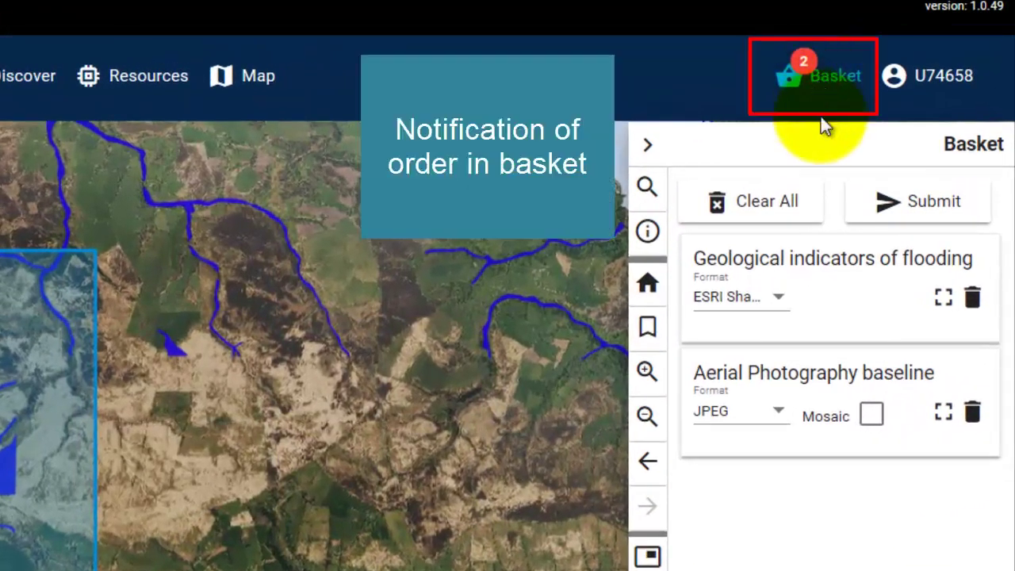
left_click(775, 311)
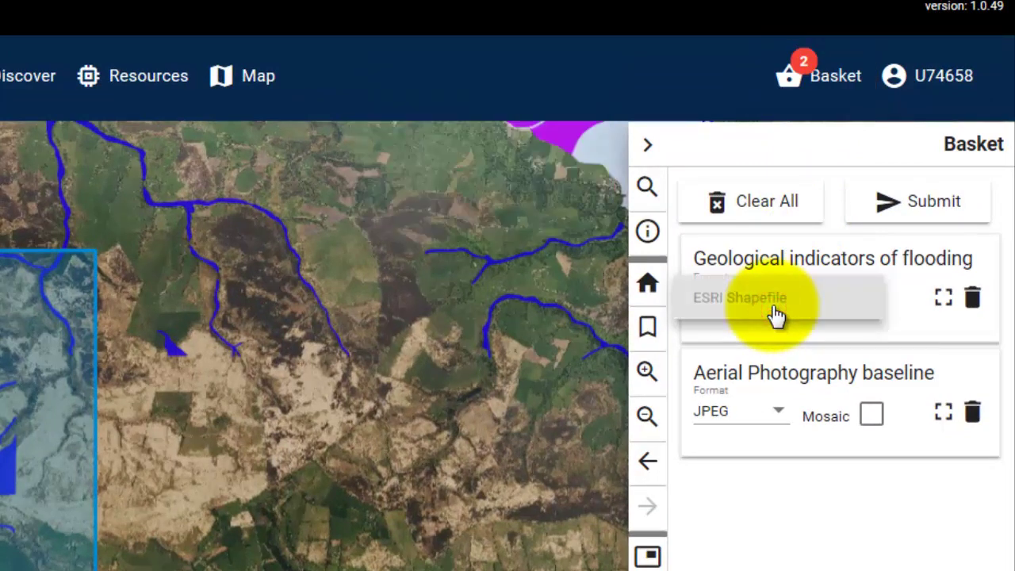
left_click(780, 425)
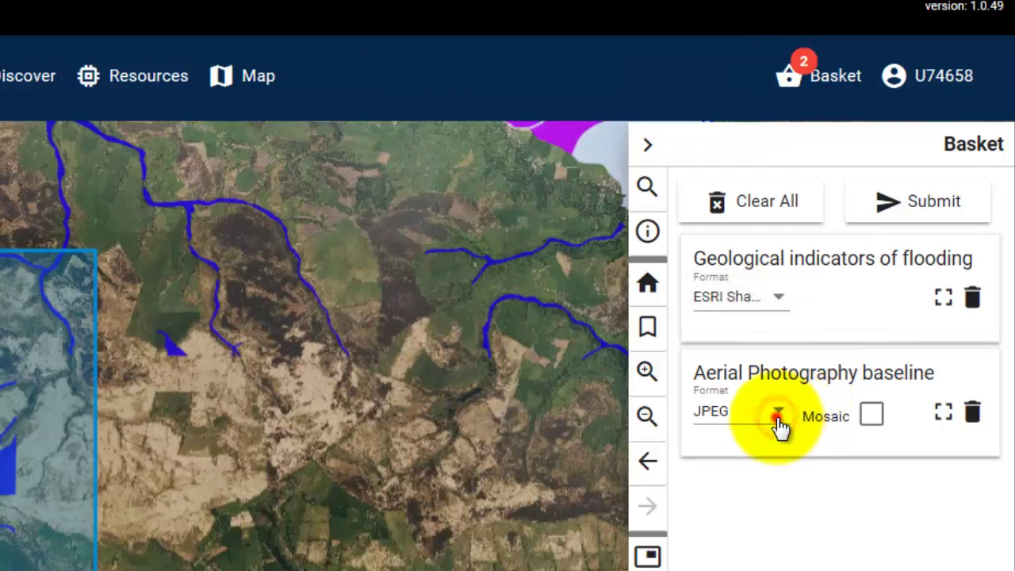
left_click(778, 420)
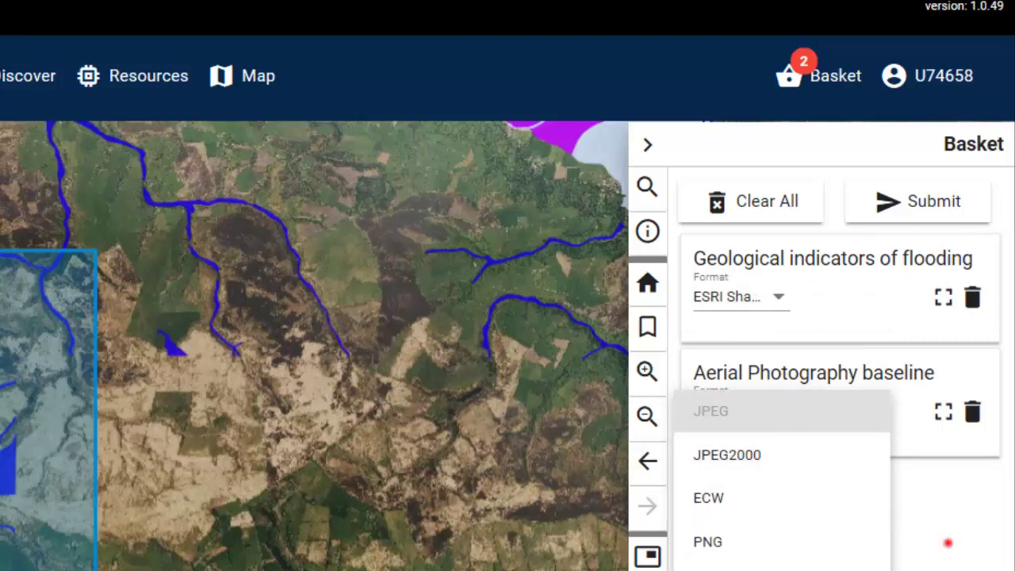
left_click(948, 543)
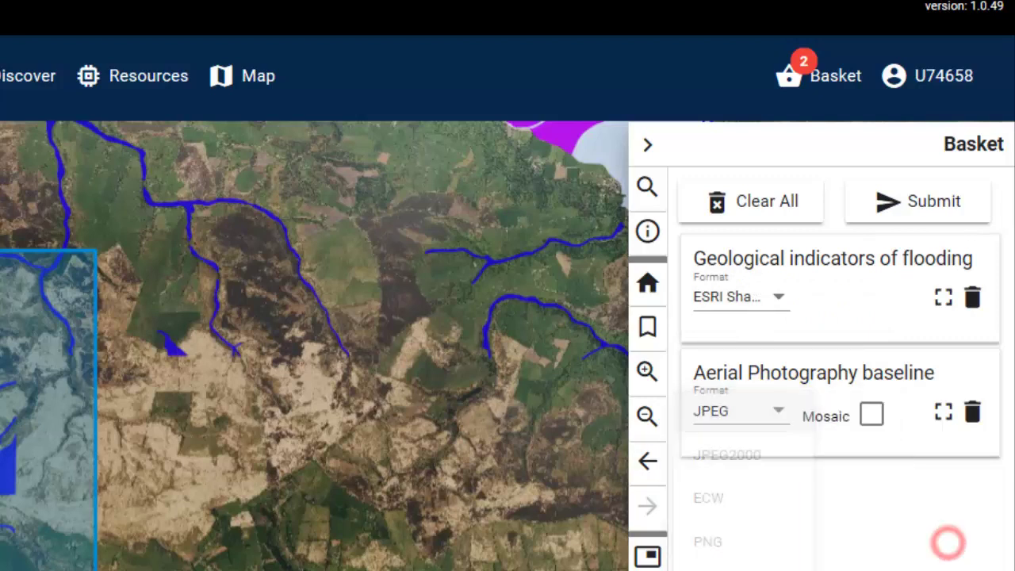
left_click(922, 200)
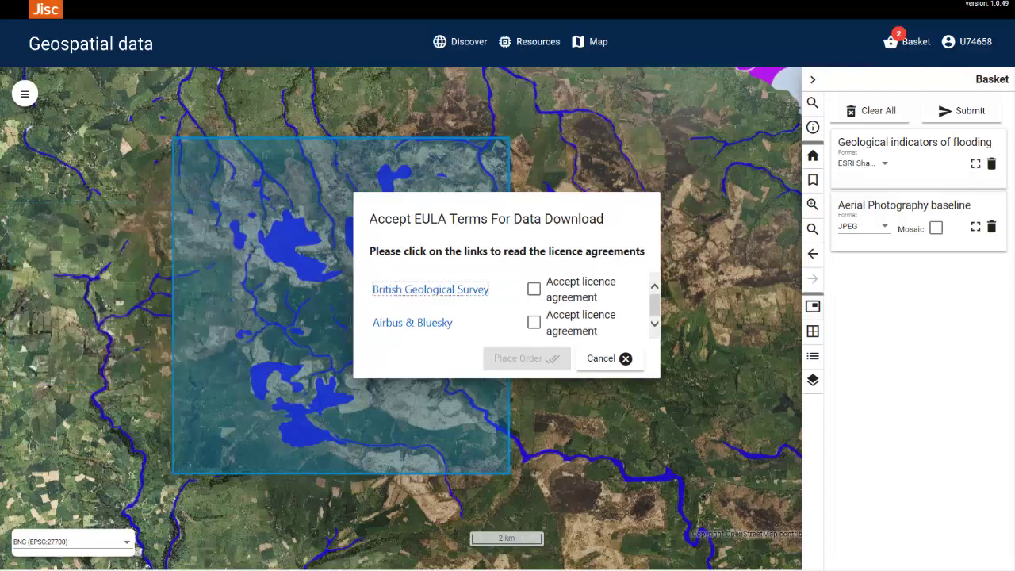
Step: Tick the EULA checkboxes for British Geological Survey and Airbus & Bluesky, then place the order
key("Tab")
key("space")
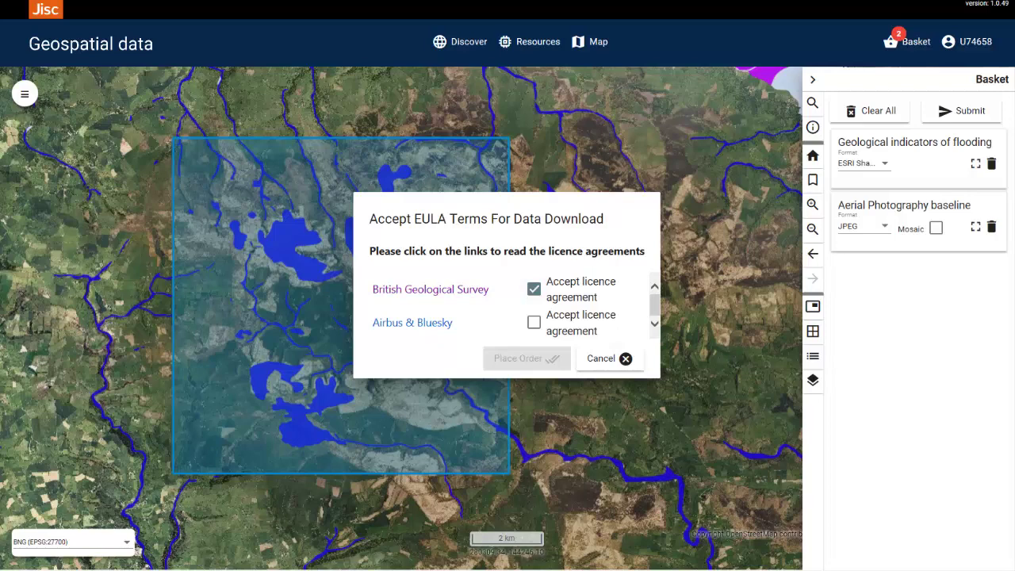
key("Tab")
key("space")
key("Tab")
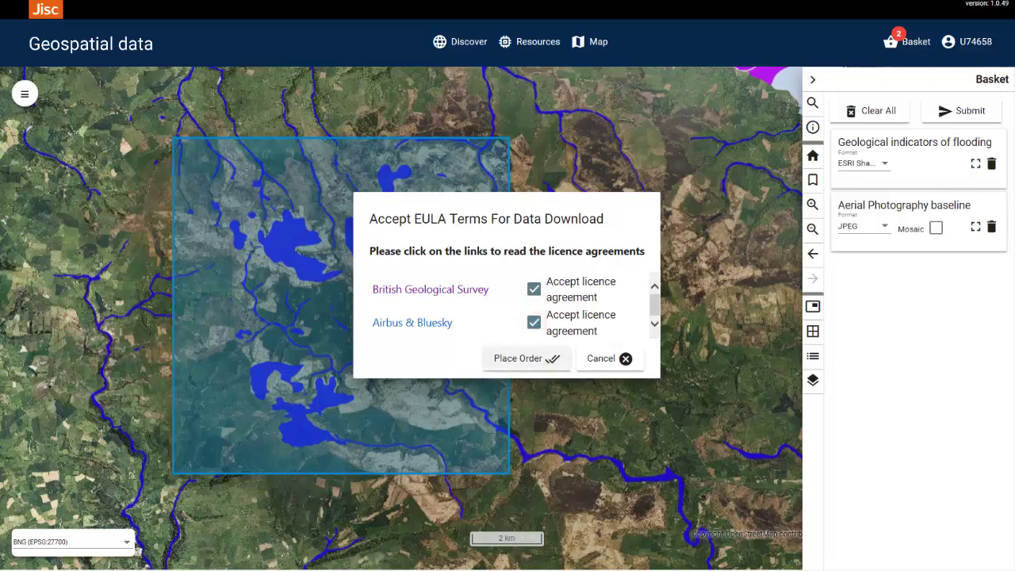
key("Tab")
key("Tab")
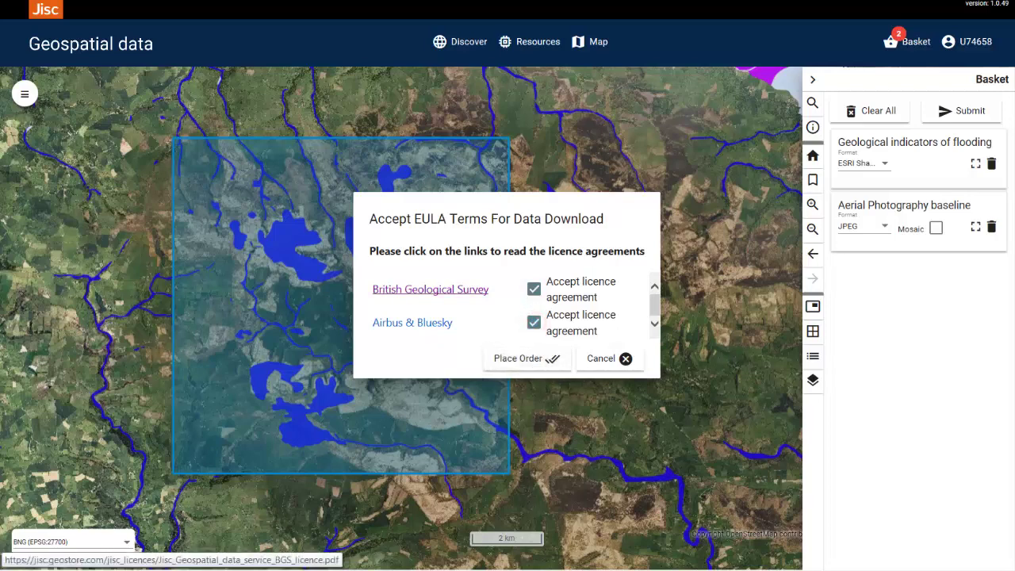
key("shift+Tab")
key("shift+Tab")
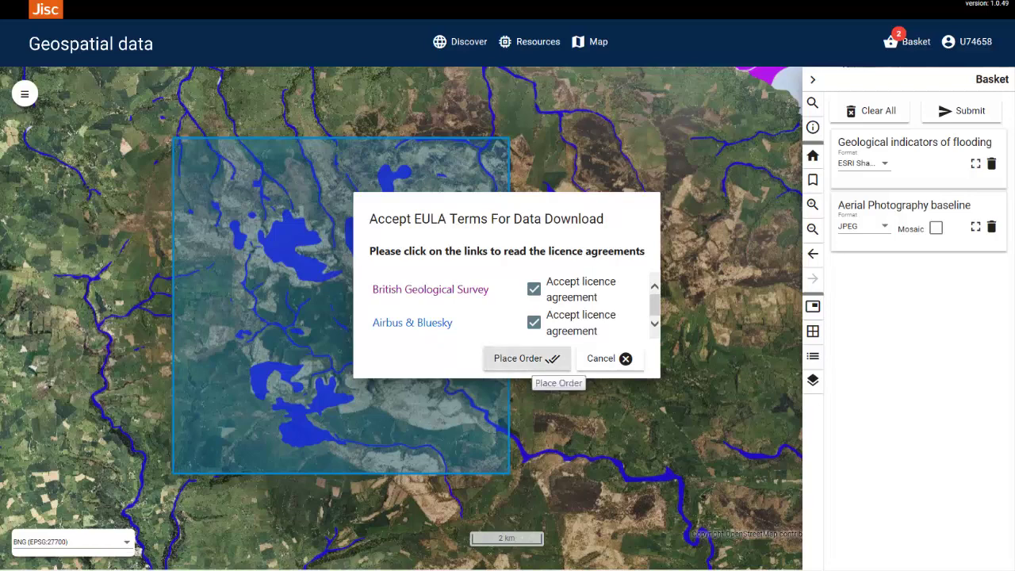
left_click(533, 364)
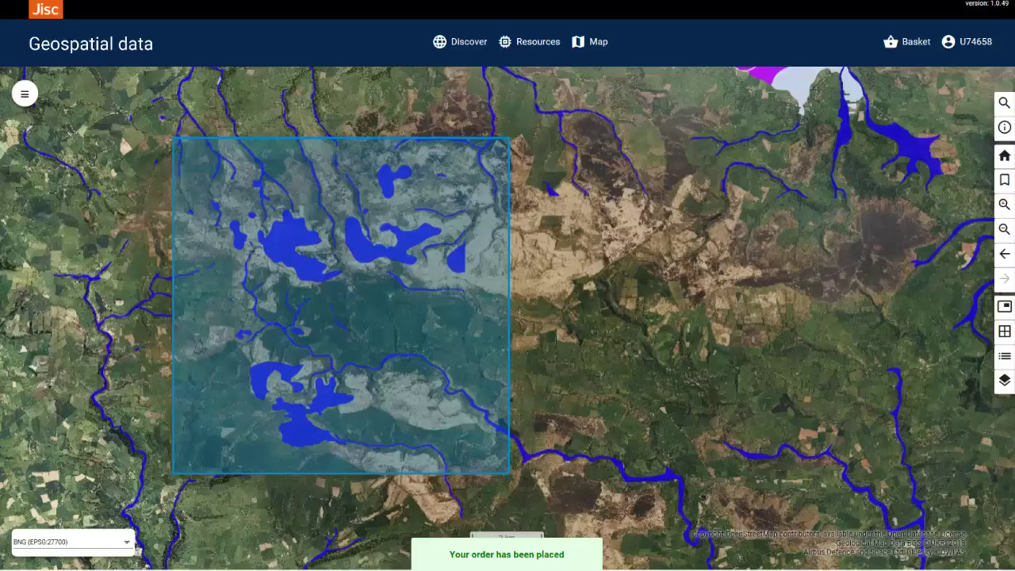
Step: Open the 20 Dec 18 order from My orders and expand its flooding and Aerial Photography baseline items
left_click(983, 44)
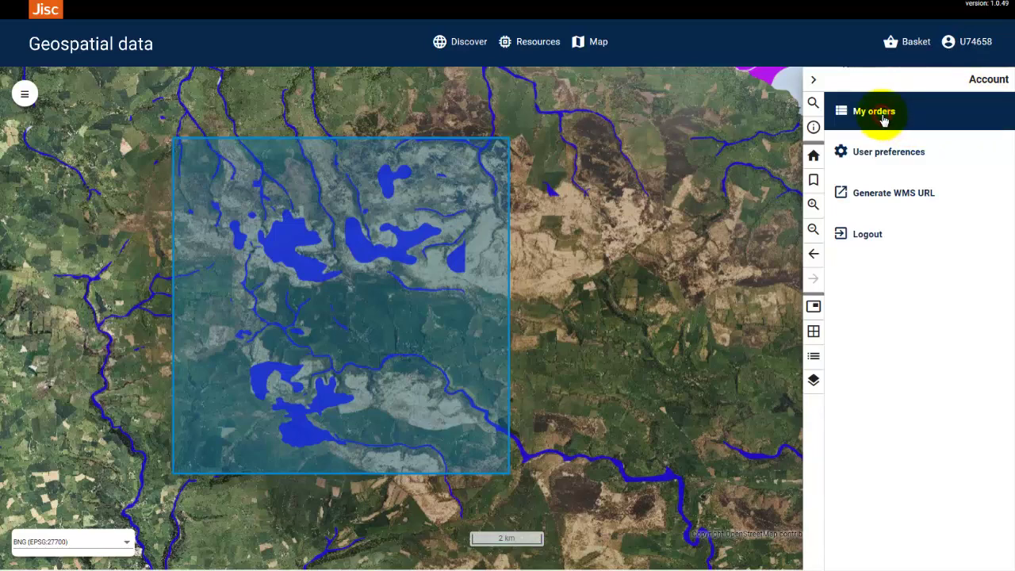
left_click(883, 117)
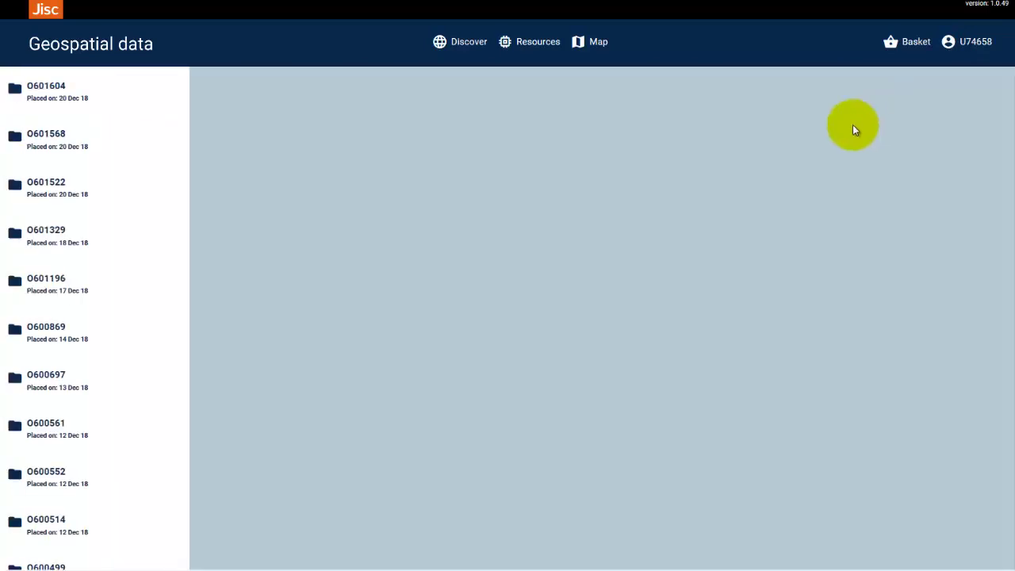
left_click(90, 87)
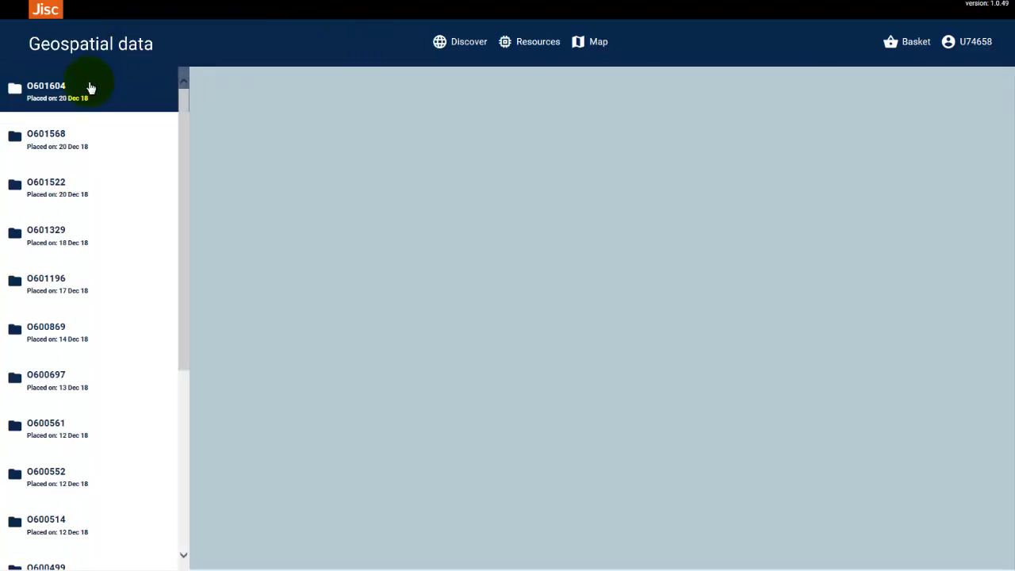
left_click(91, 88)
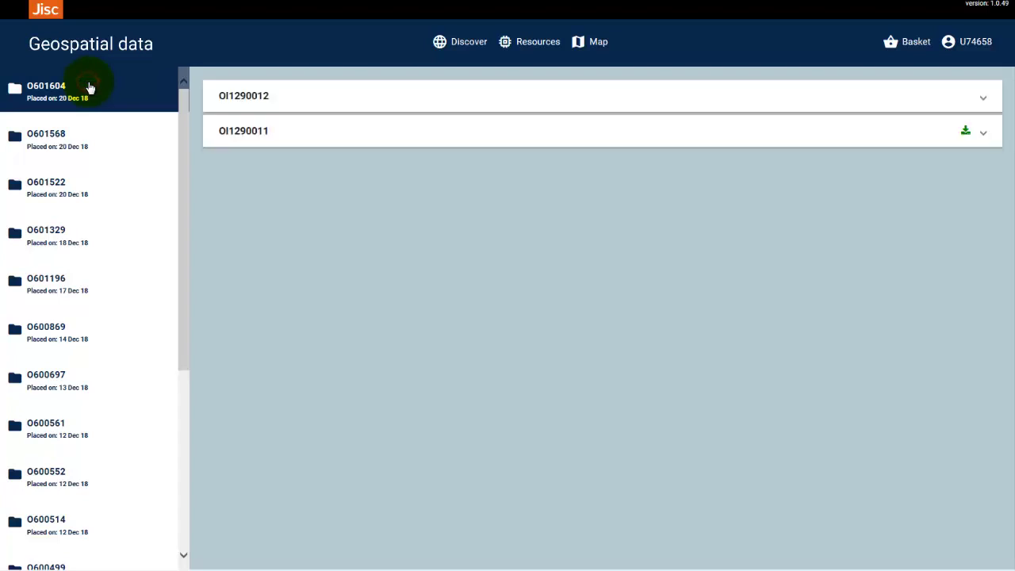
left_click(279, 131)
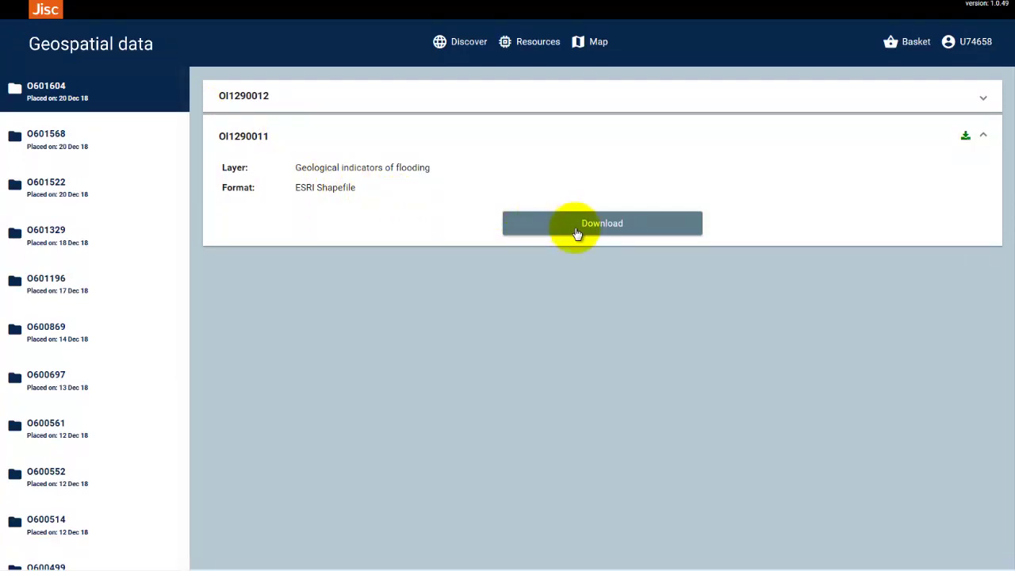
left_click(546, 104)
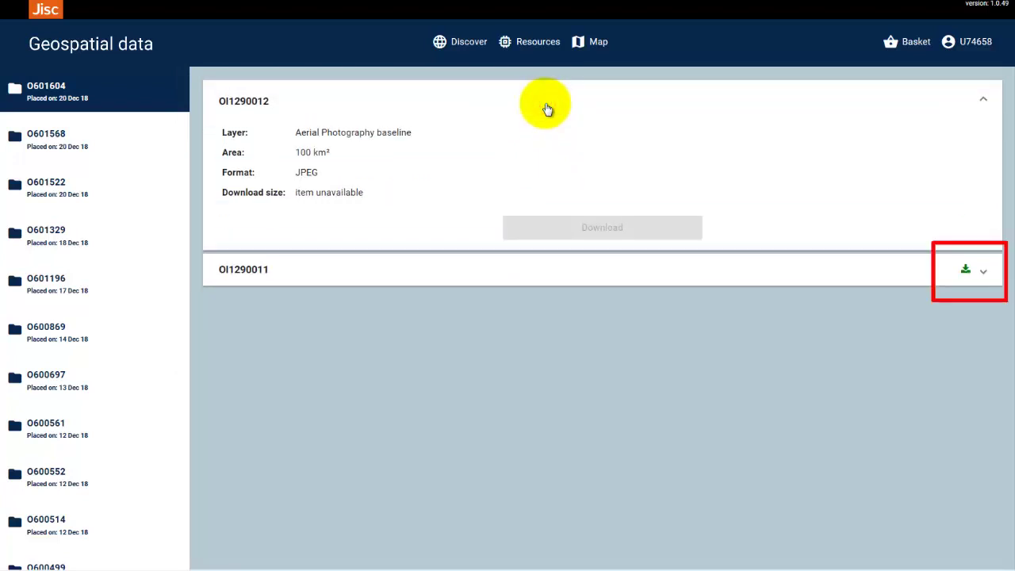